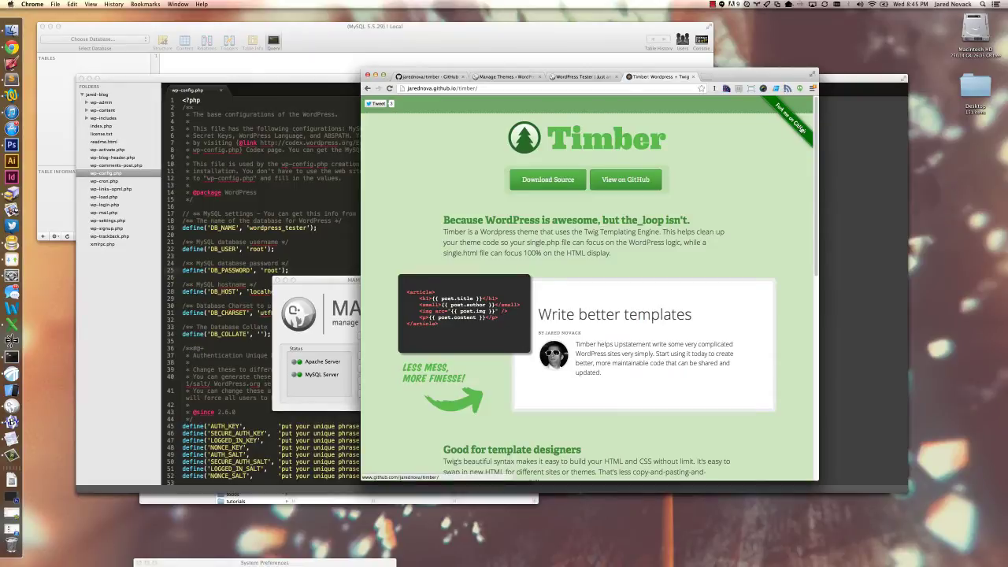
Step: Open the Timber repository on GitHub and scroll its README to the Get started setup section
click(800, 128)
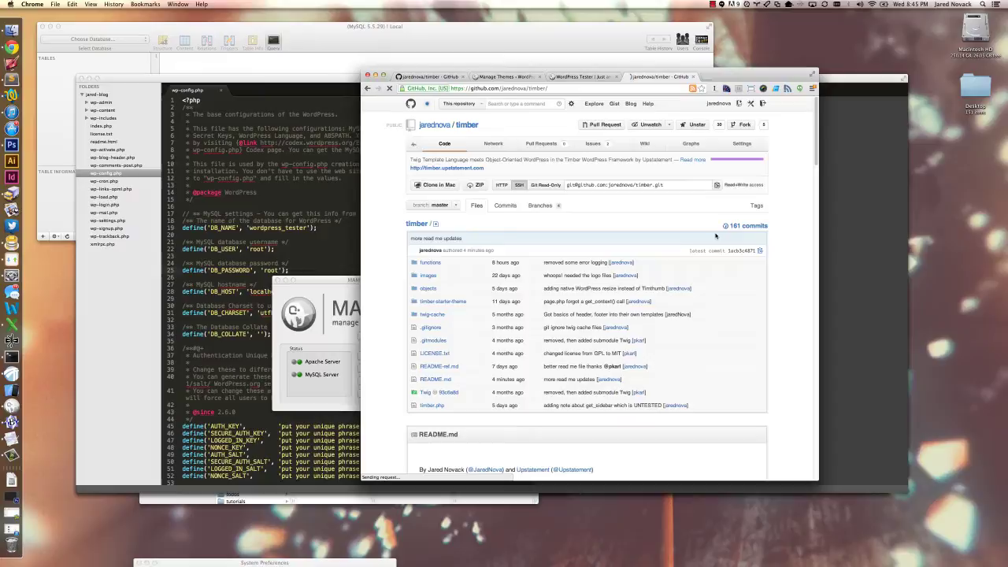
scroll(715, 235, down, 5)
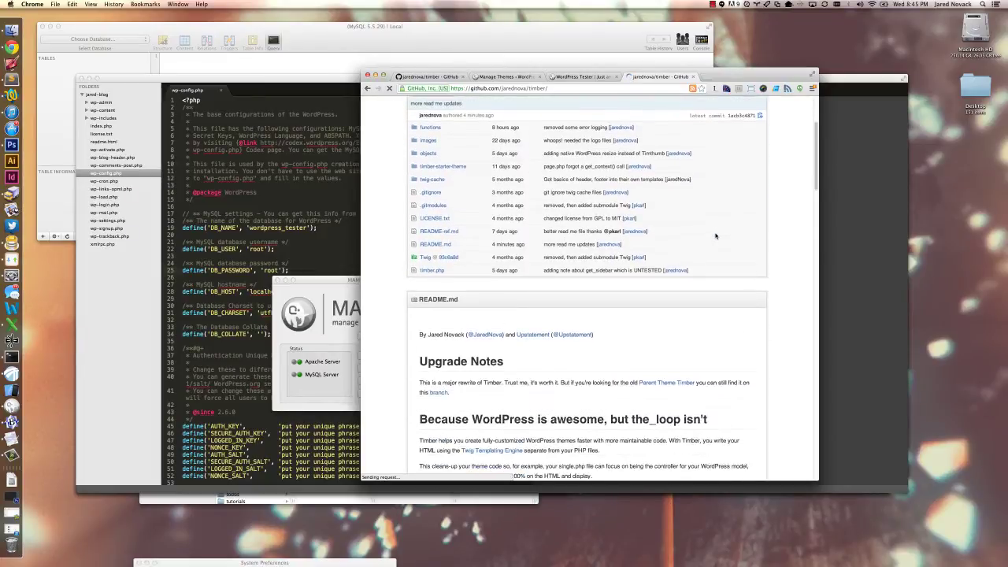
scroll(715, 236, down, 6)
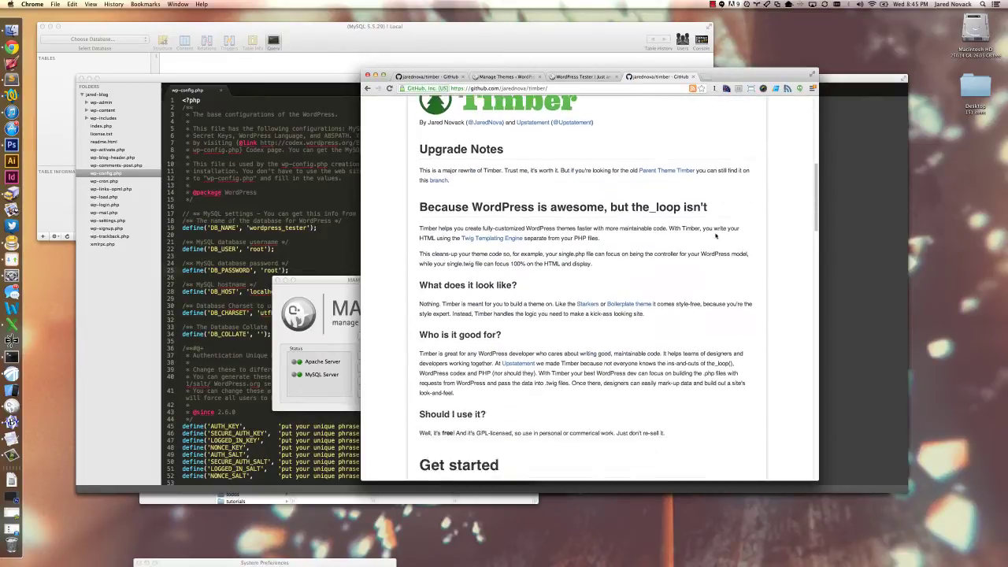
scroll(715, 236, down, 6)
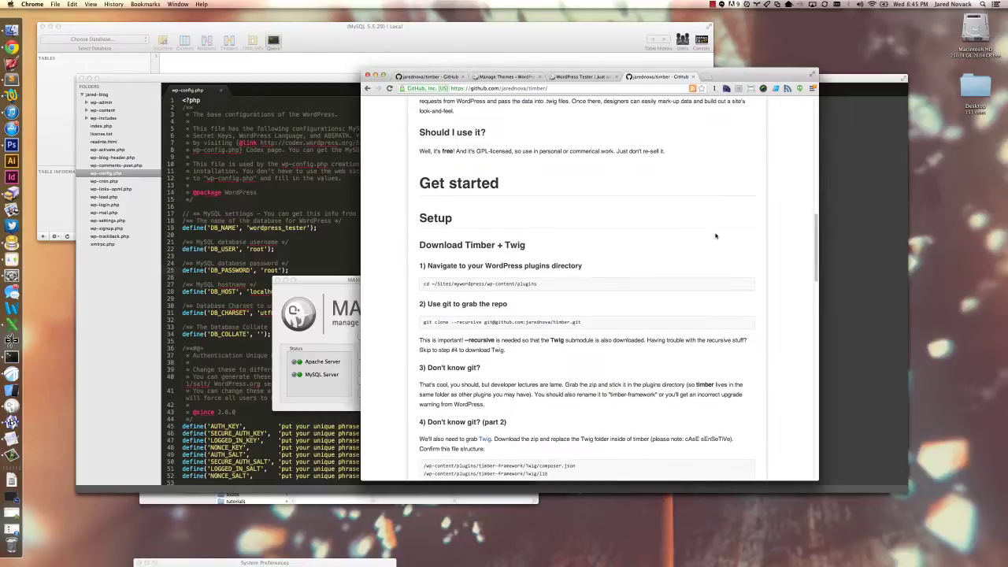
scroll(715, 236, down, 1)
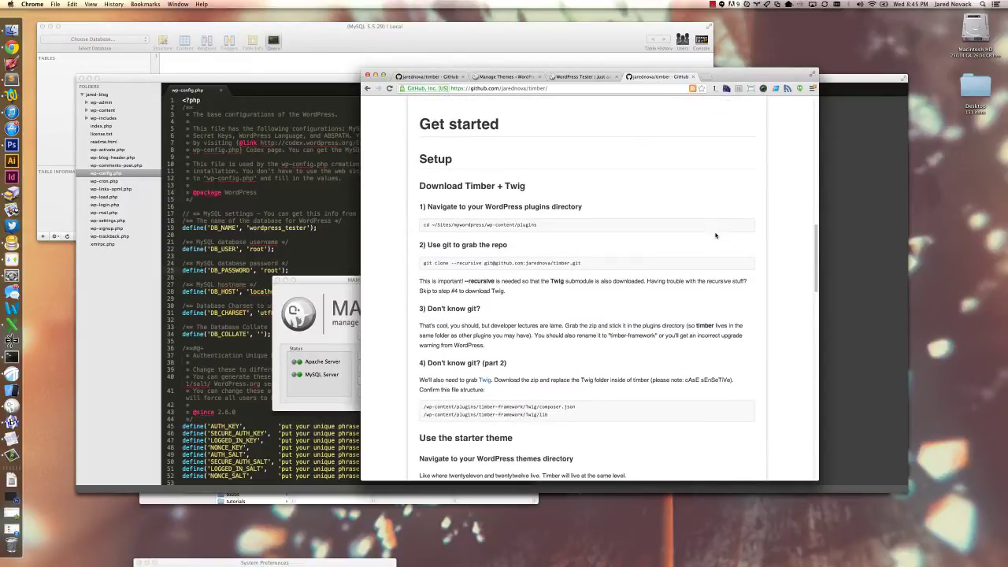
click(558, 76)
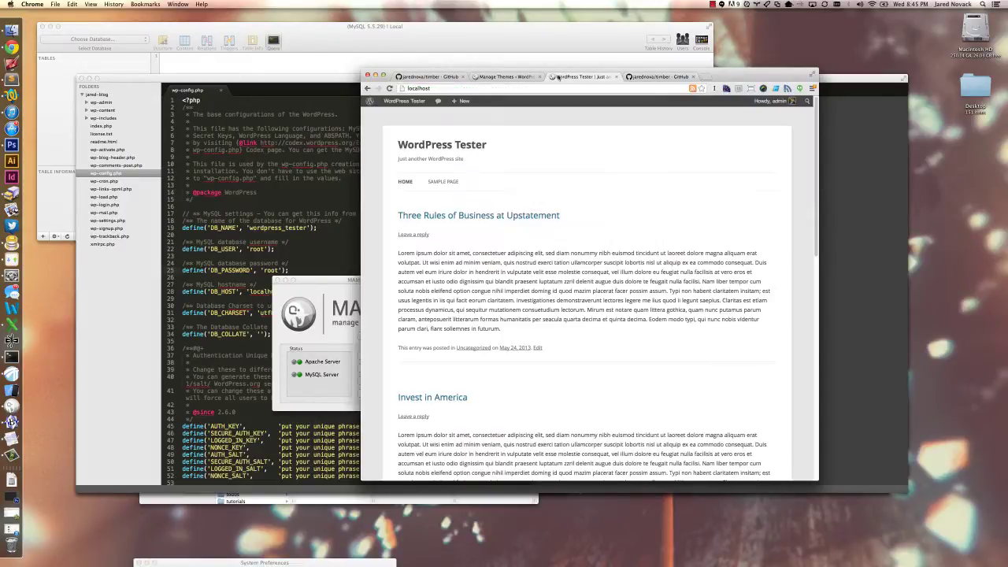
scroll(542, 270, down, 10)
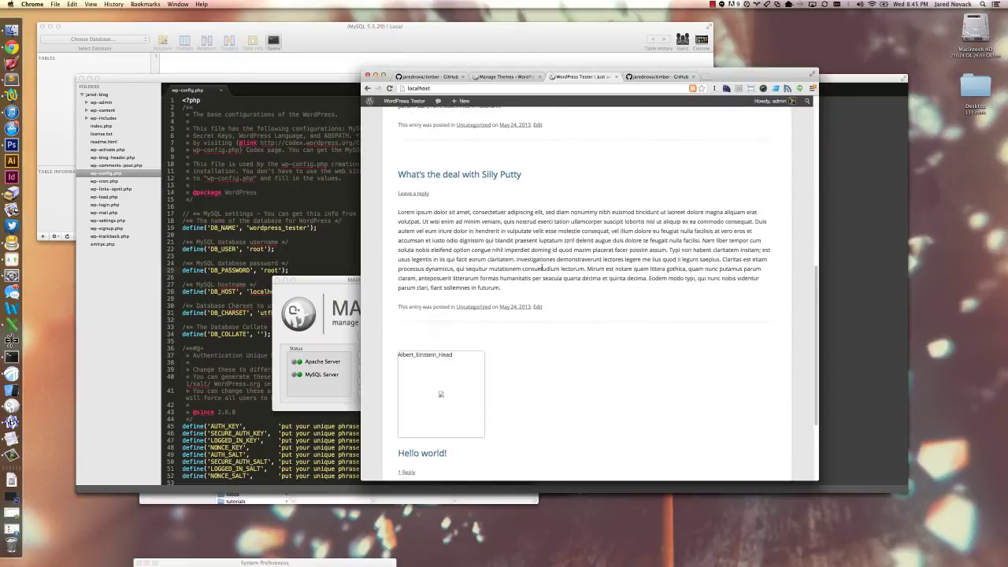
scroll(542, 270, up, 10)
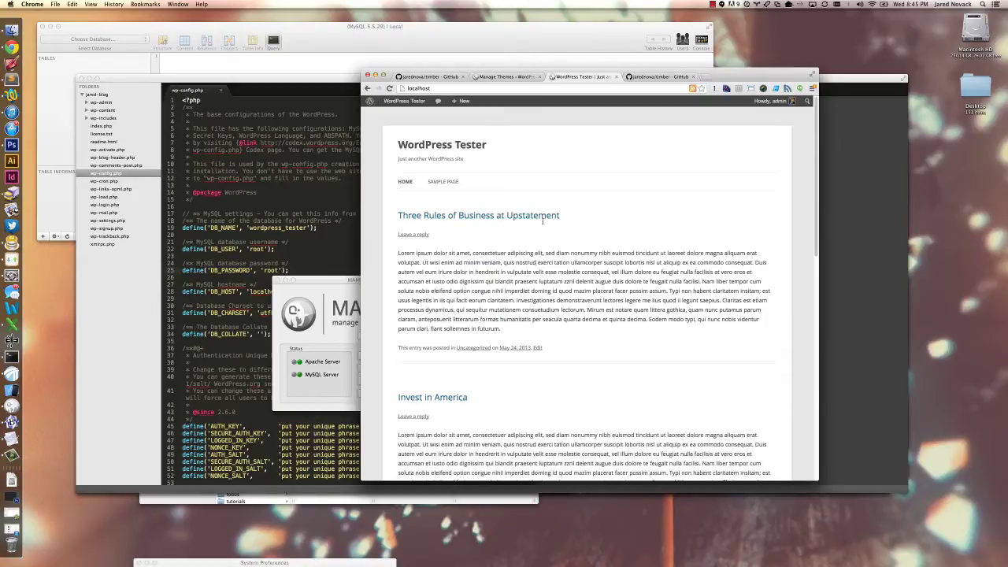
click(657, 79)
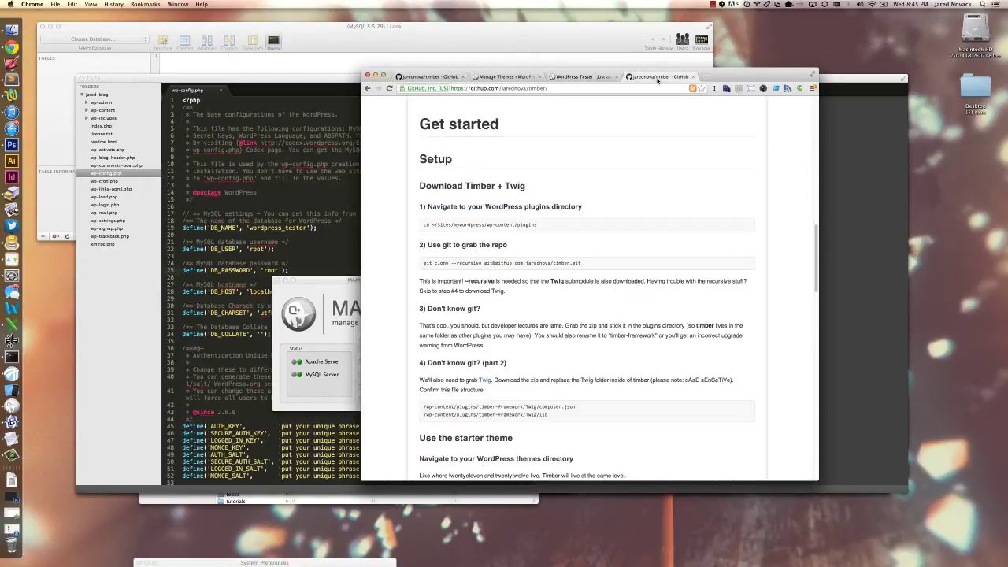
Step: In Terminal, change into ~/Sites/jared-blog/wp-content/plugins and list its contents
click(19, 357)
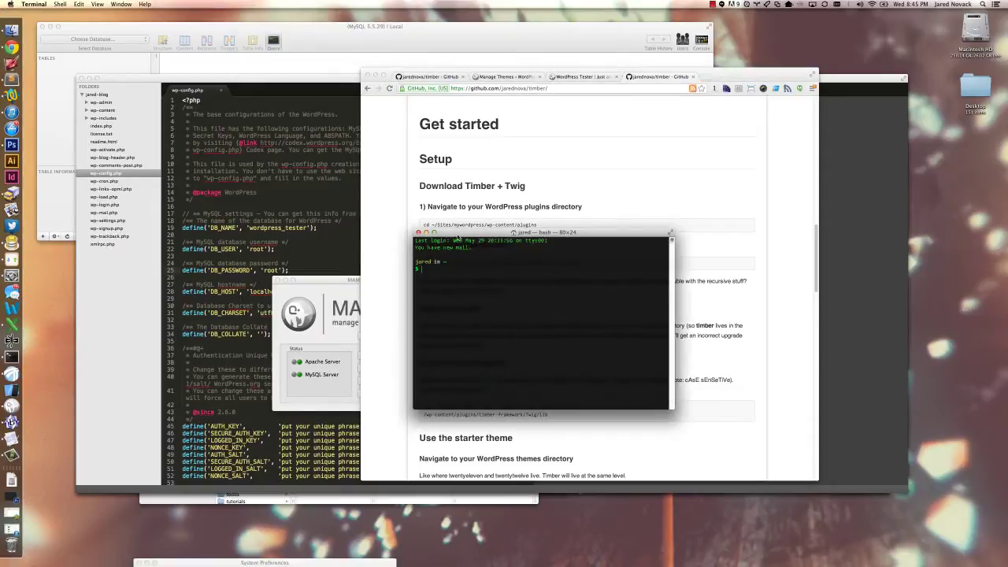
text(cd Sites)
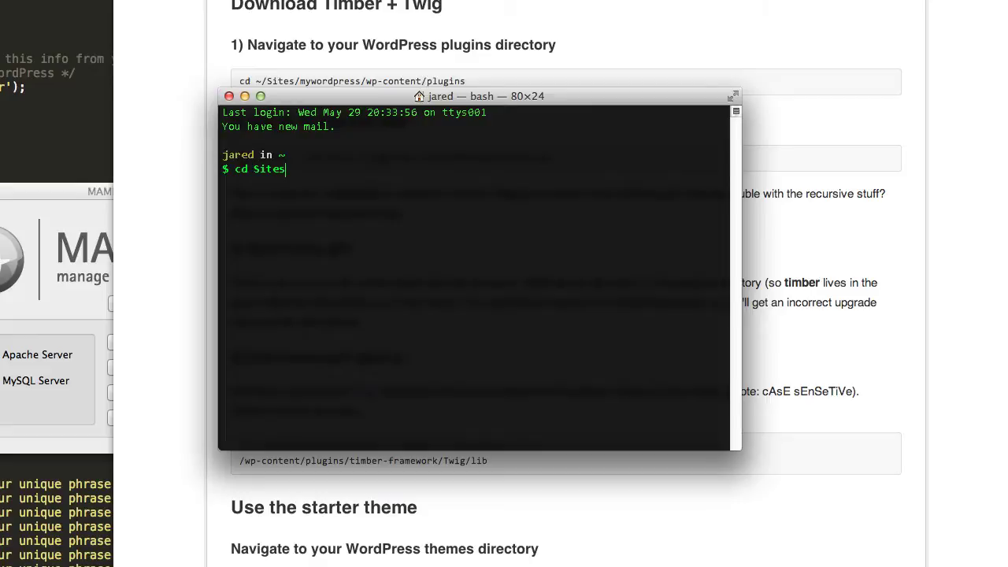
text(/jar)
key(Tab)
key(Return)
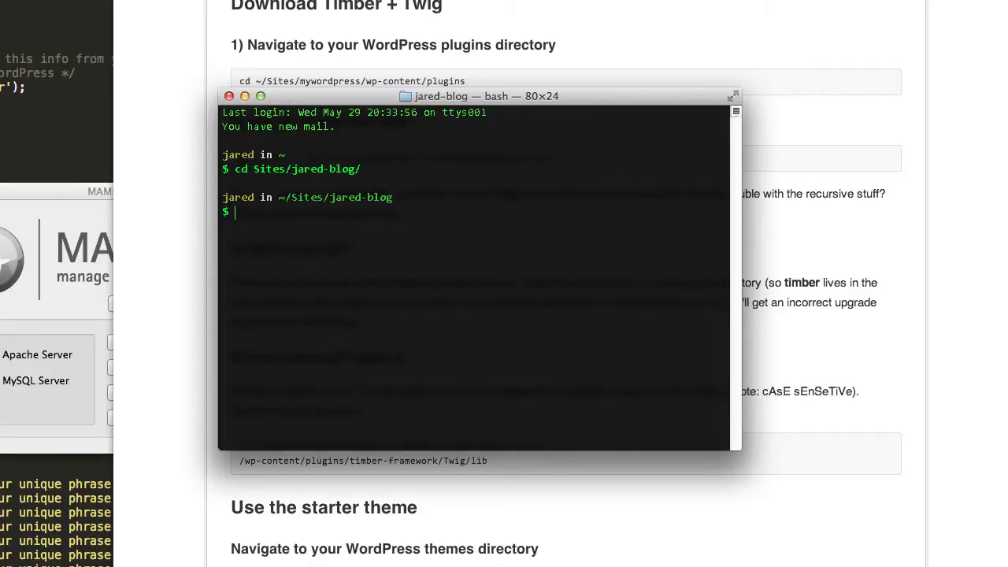
text(cd wp-content/plugins)
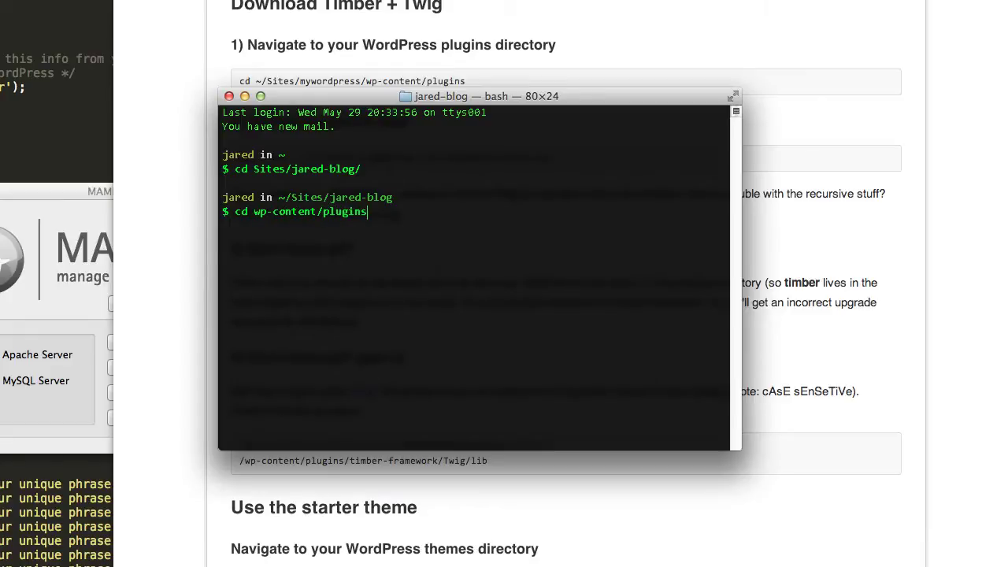
key(Return)
text(ls)
key(Return)
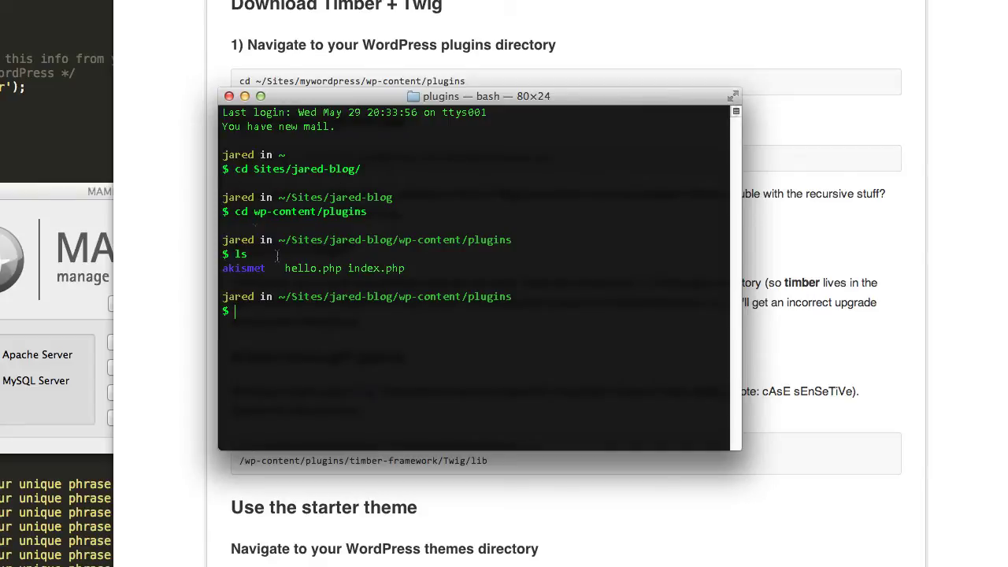
drag(357, 96, 0, 35)
Step: Run the README's git clone --recursive command in Terminal, then run ls to confirm the timber folder
click(456, 129)
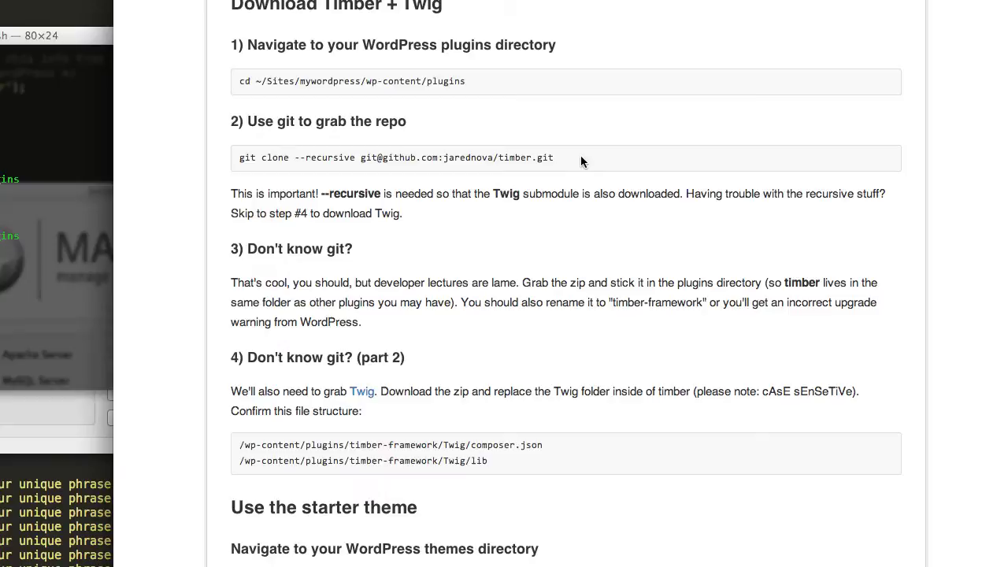
drag(556, 157, 241, 161)
key(super+c)
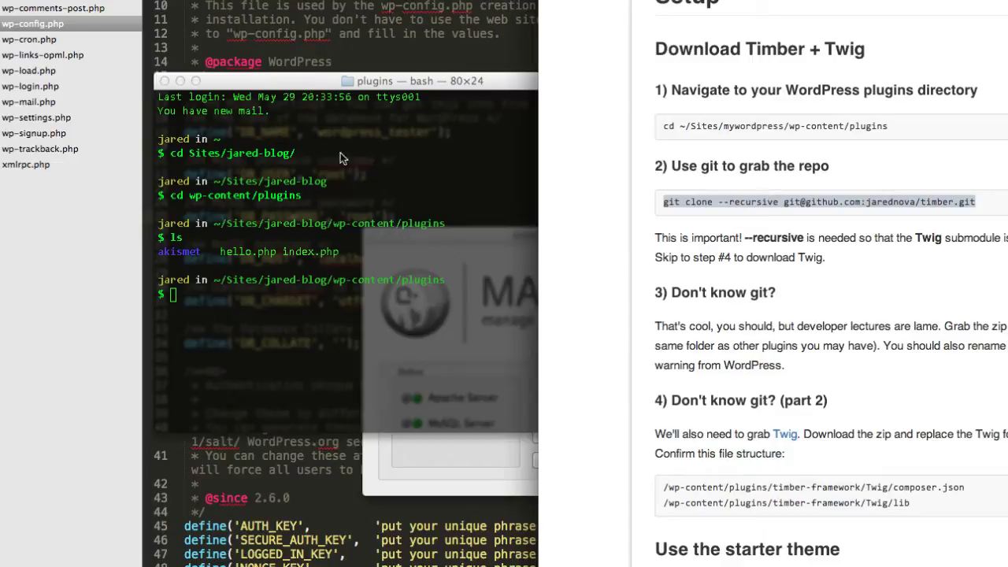
click(520, 165)
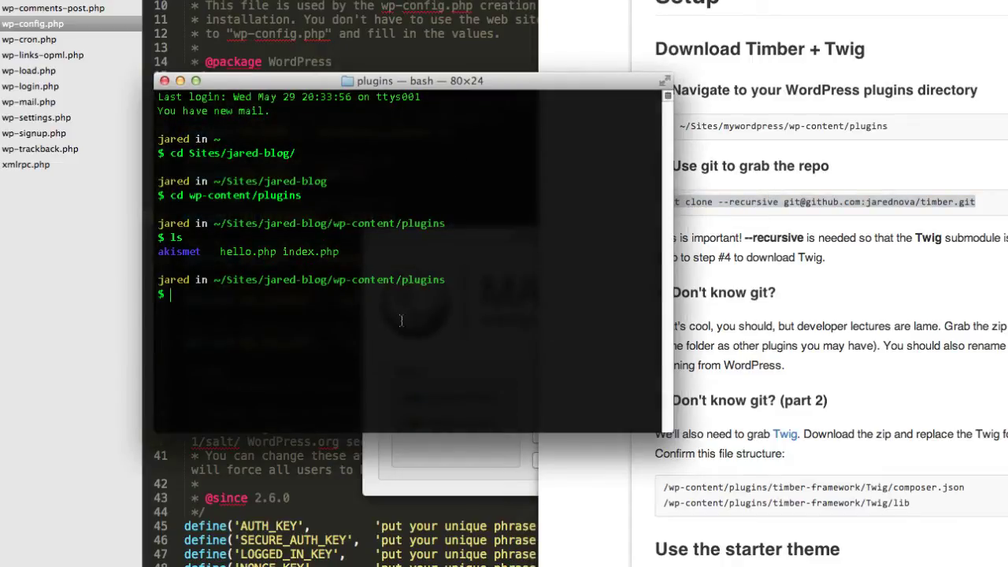
key(super+v)
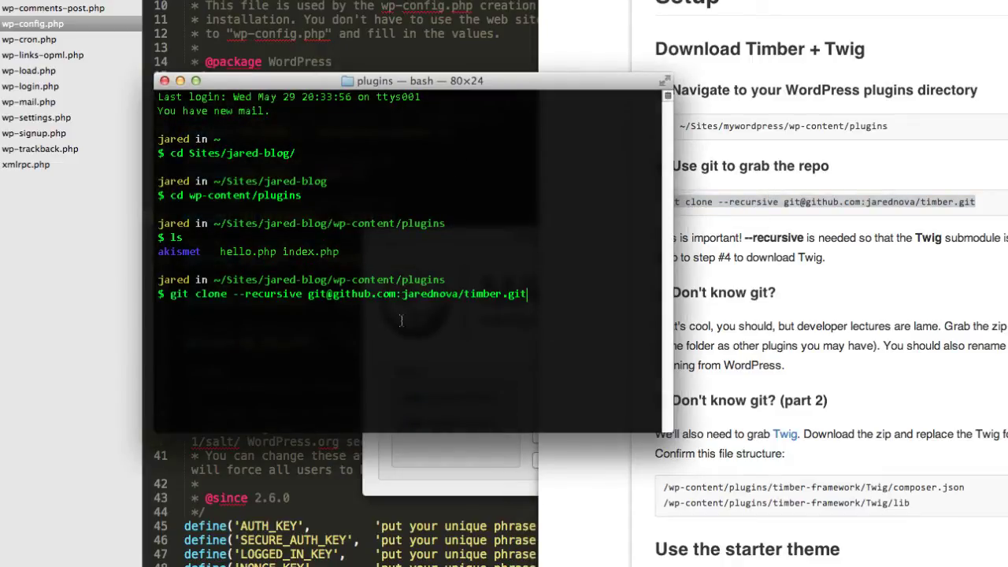
key(Return)
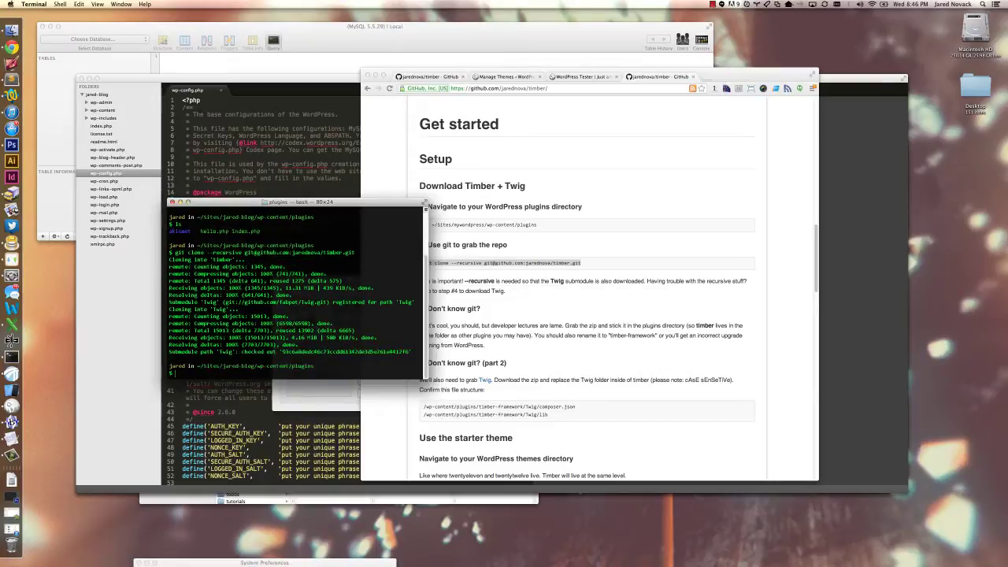
text(ls)
key(Return)
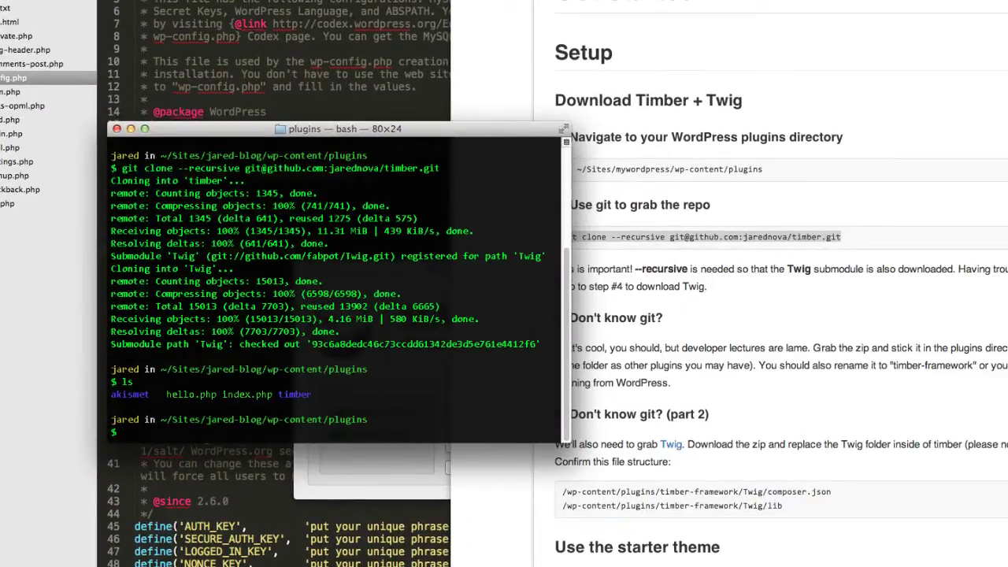
drag(268, 131, 389, 118)
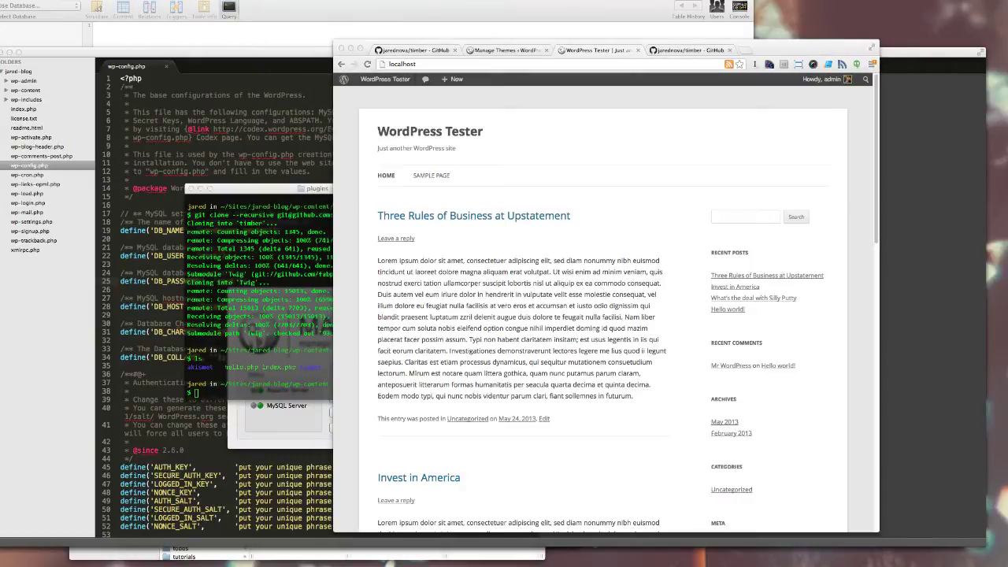
Step: In Finder, browse to Sites/jared-blog/wp-content/plugins/timber and its timber-starter-theme folder
click(16, 337)
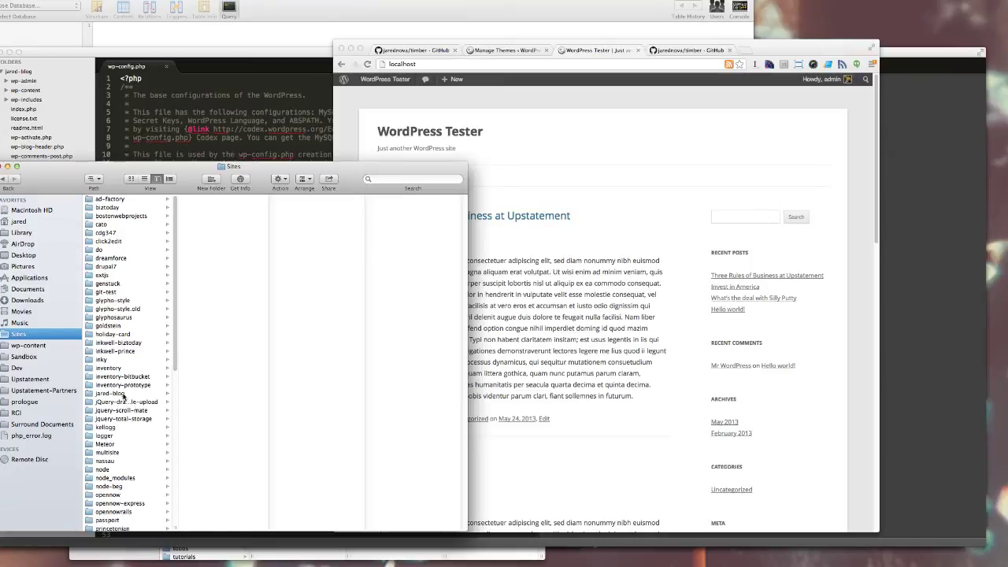
click(123, 394)
click(224, 269)
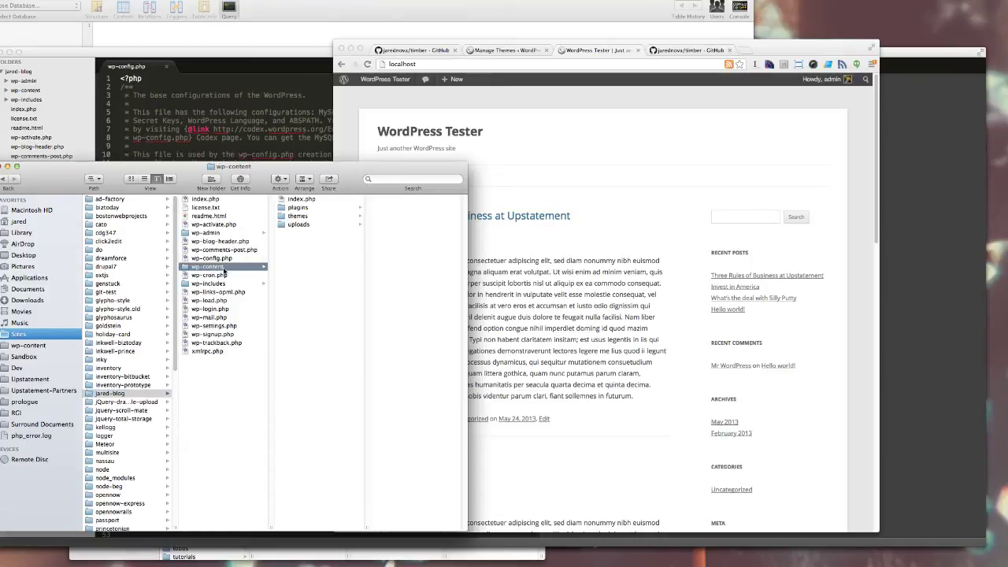
click(315, 209)
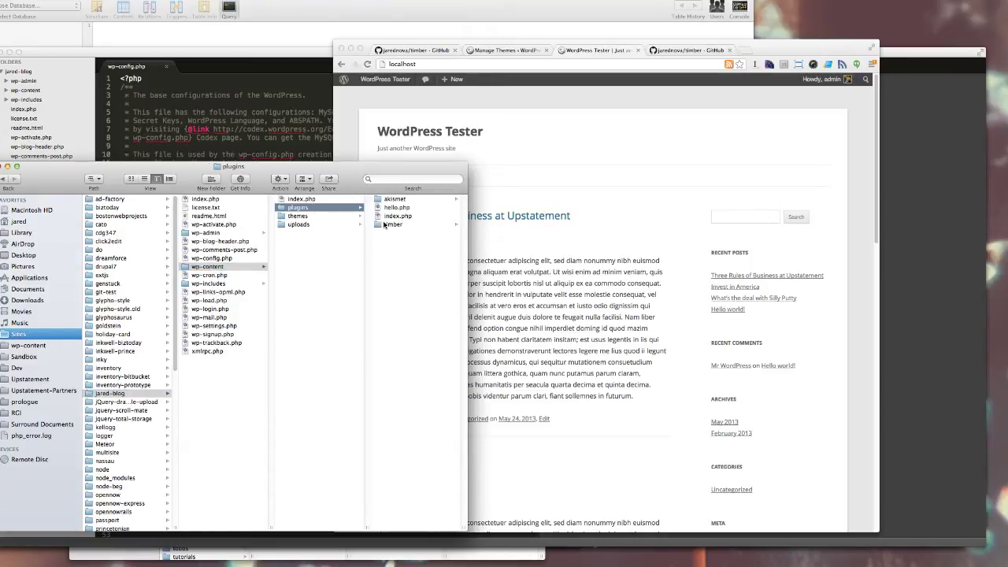
click(386, 224)
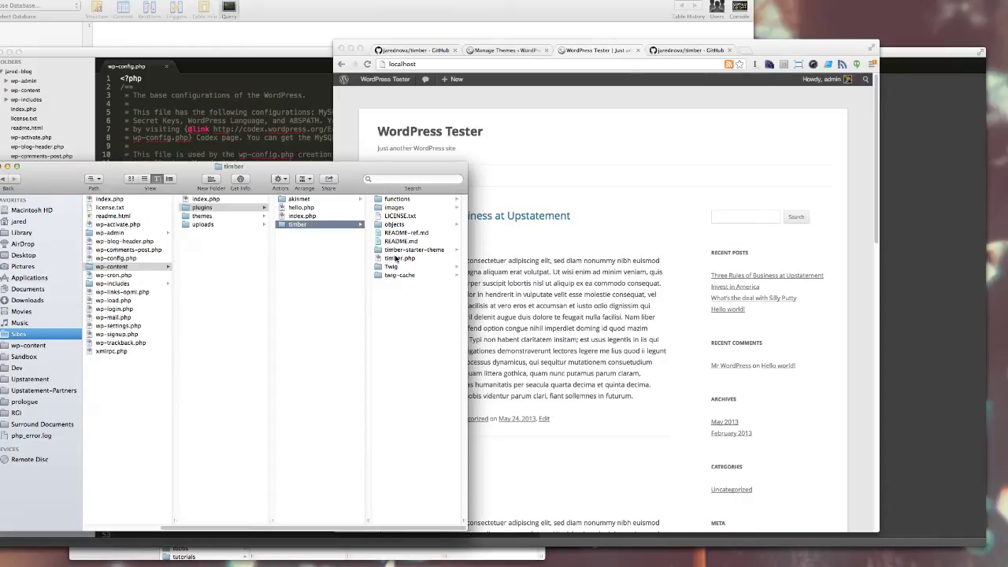
click(393, 251)
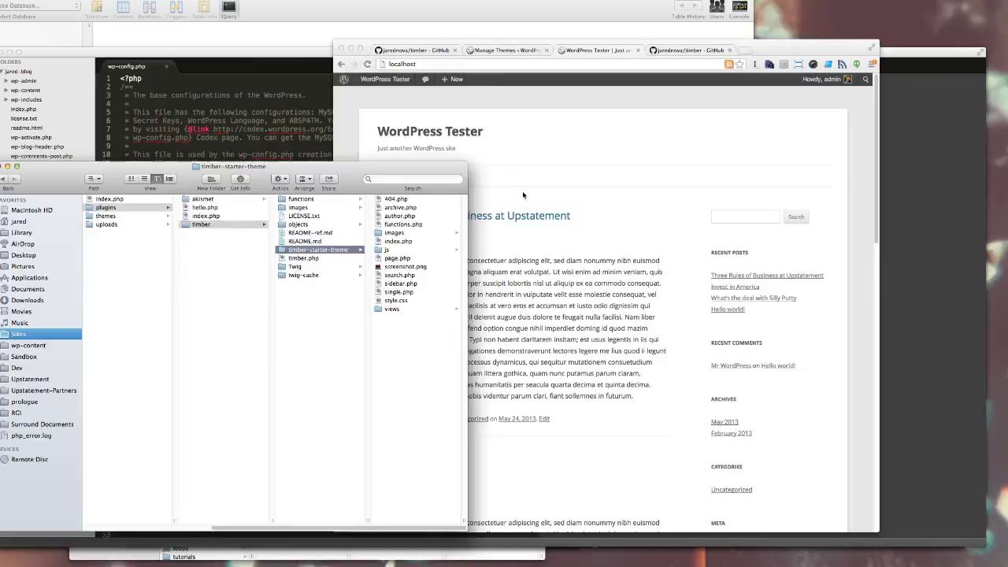
Step: Open a second Finder window at jared-blog/wp-content/themes and drag timber-starter-theme into it
key(super+n)
drag(352, 143, 781, 159)
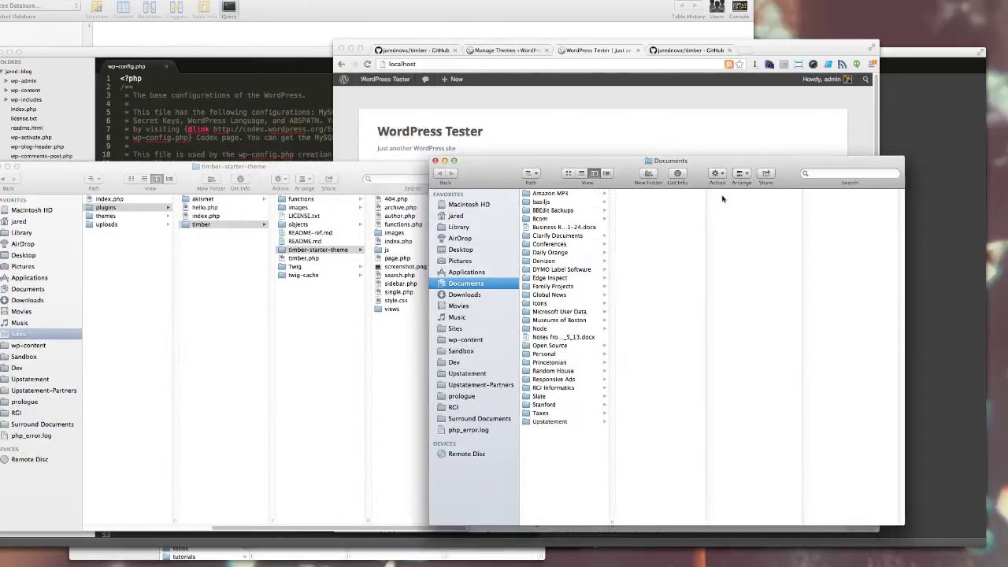
click(453, 328)
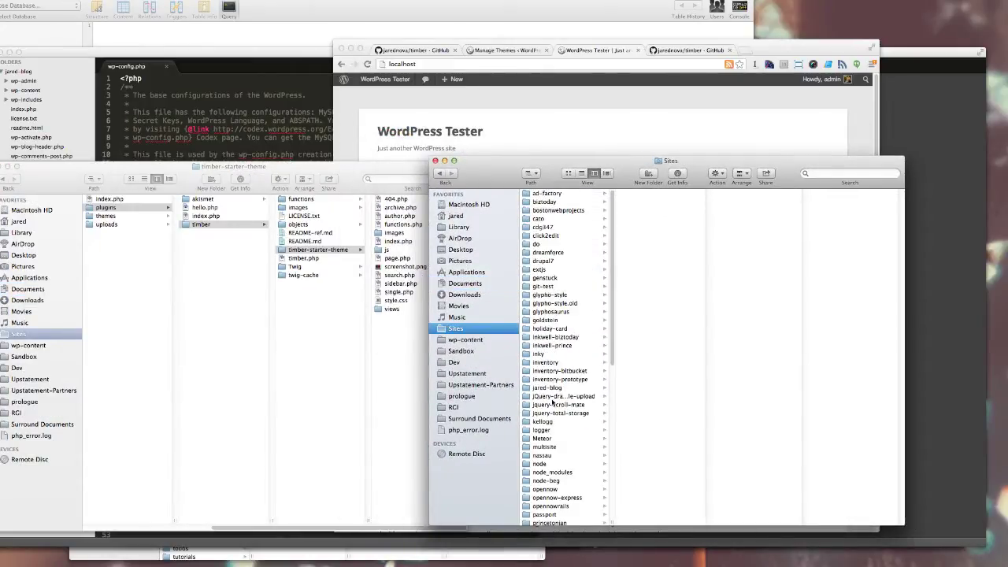
click(555, 388)
click(642, 261)
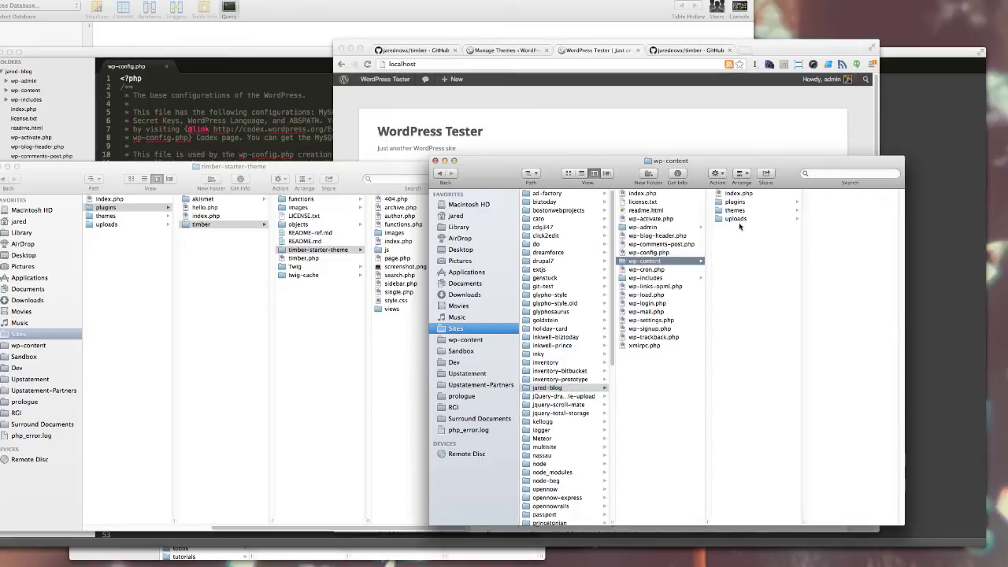
click(735, 211)
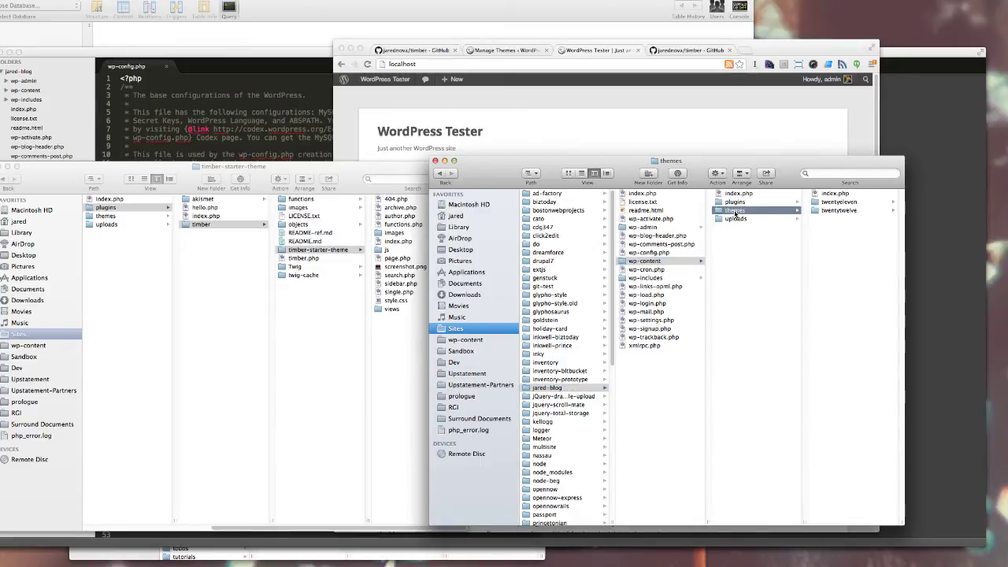
click(309, 253)
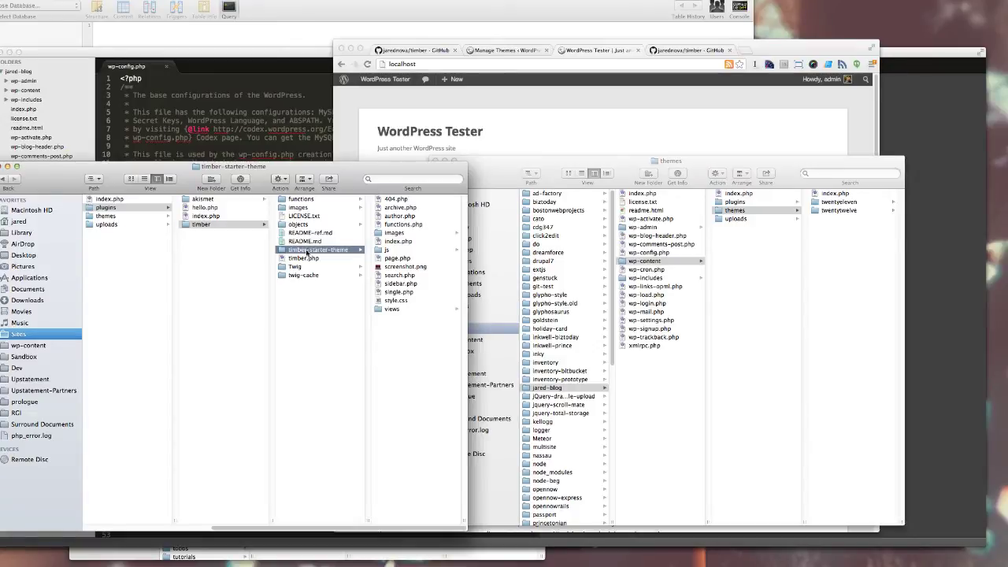
drag(307, 251, 837, 277)
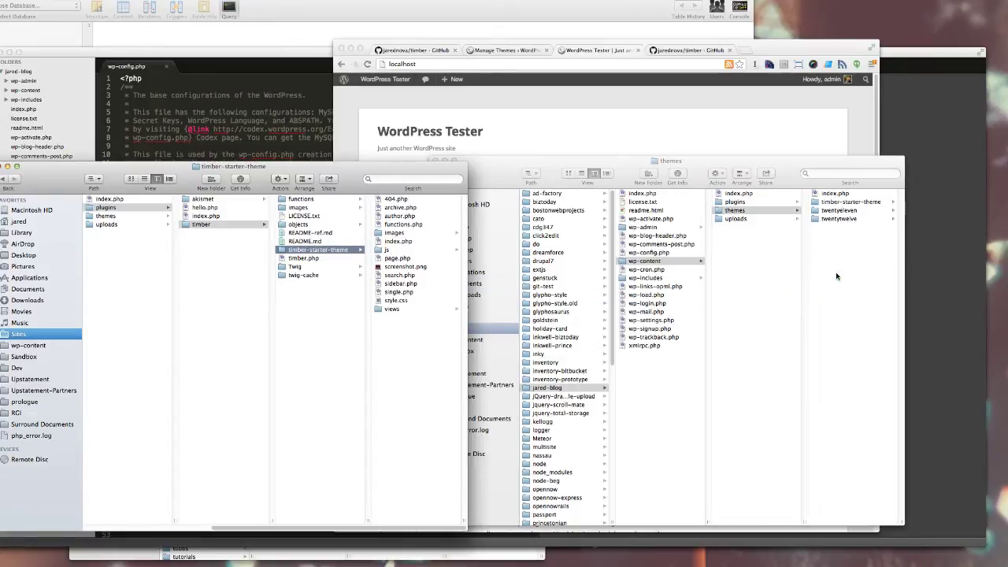
click(866, 203)
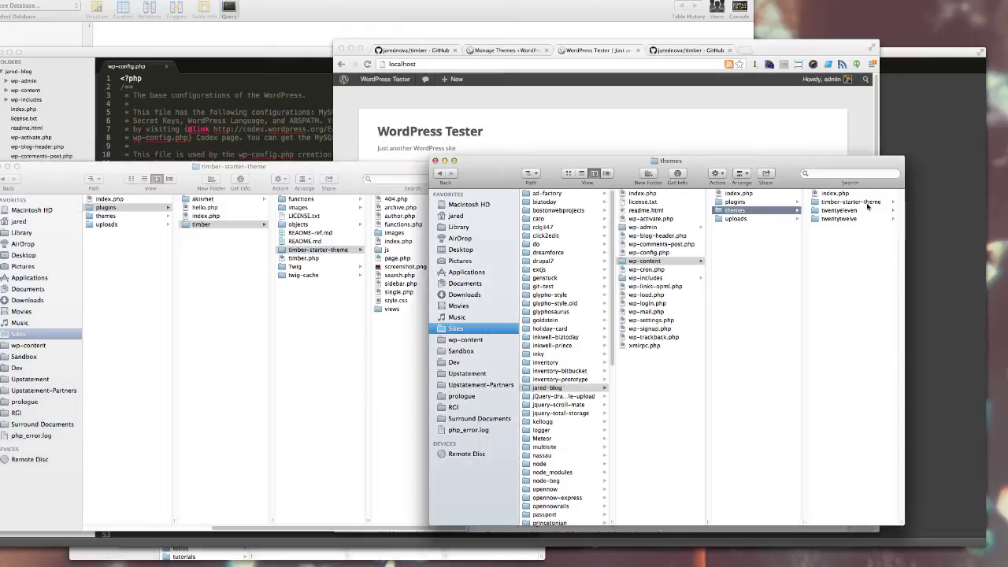
Step: Load localhost/wp-admin and activate TimberFramework from the Installed Plugins list
click(696, 118)
click(428, 63)
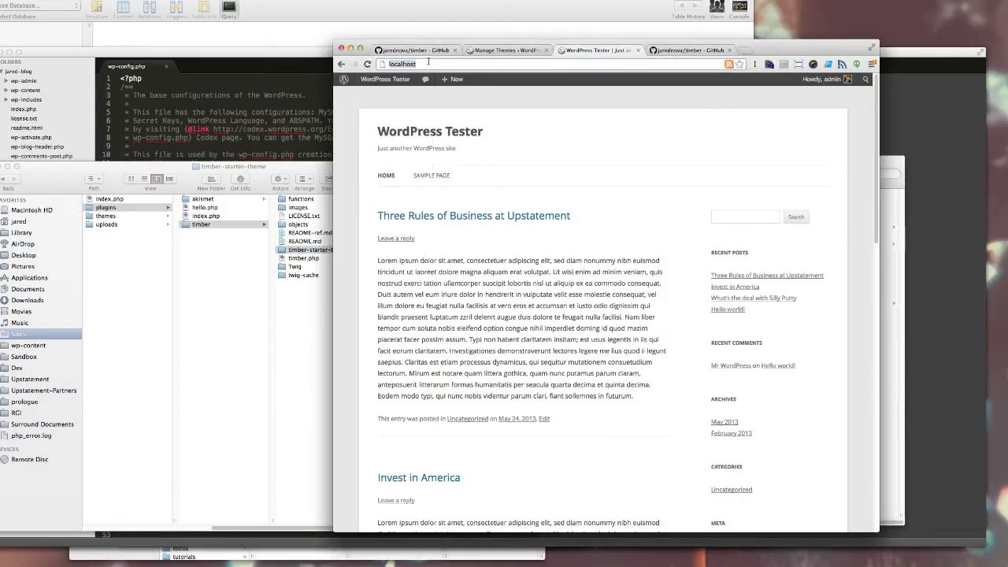
text(localhost/wp-admin)
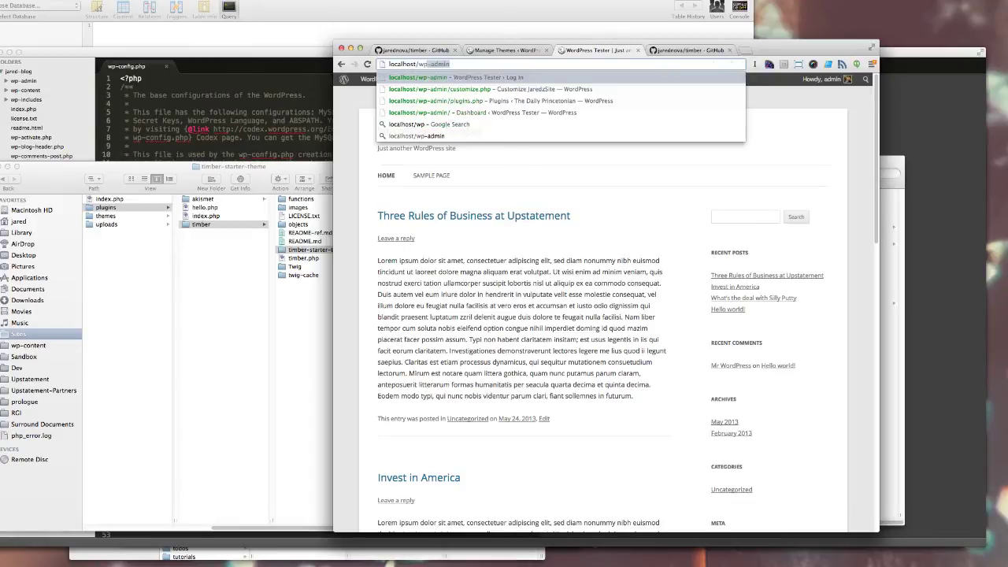
key(Return)
mouse_move(358, 208)
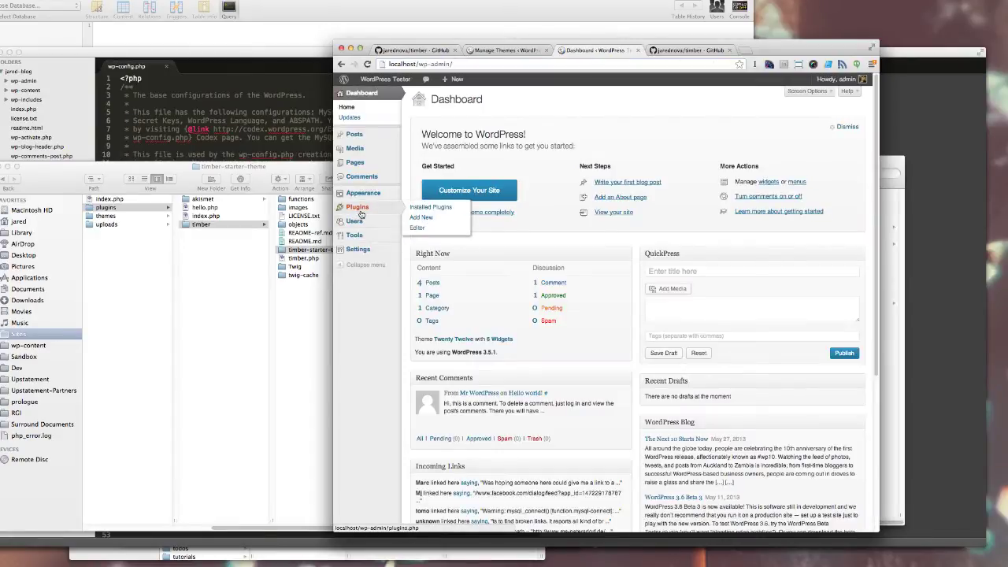
click(438, 208)
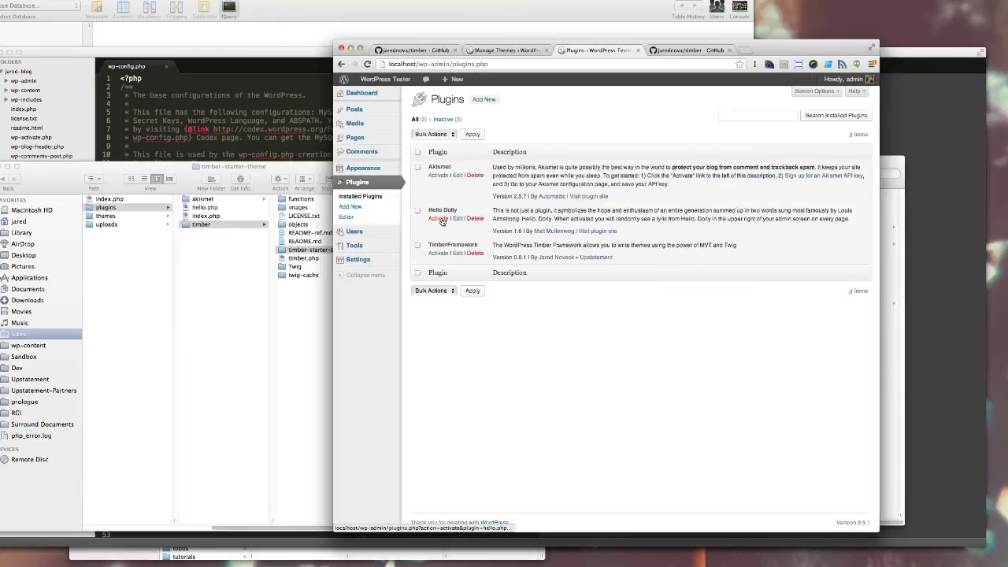
click(439, 254)
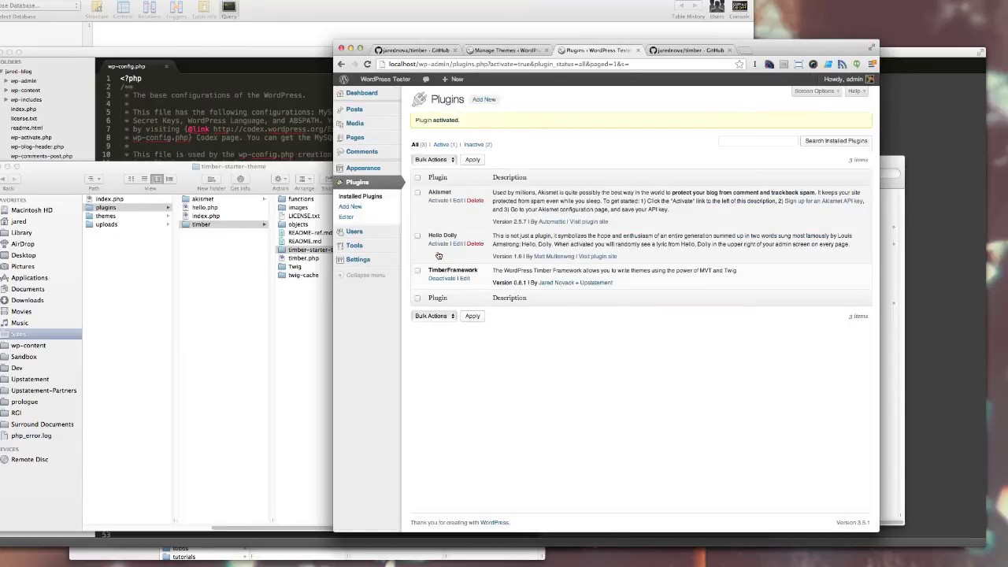
Step: Load the localhost front page in the browser tab
mouse_move(372, 240)
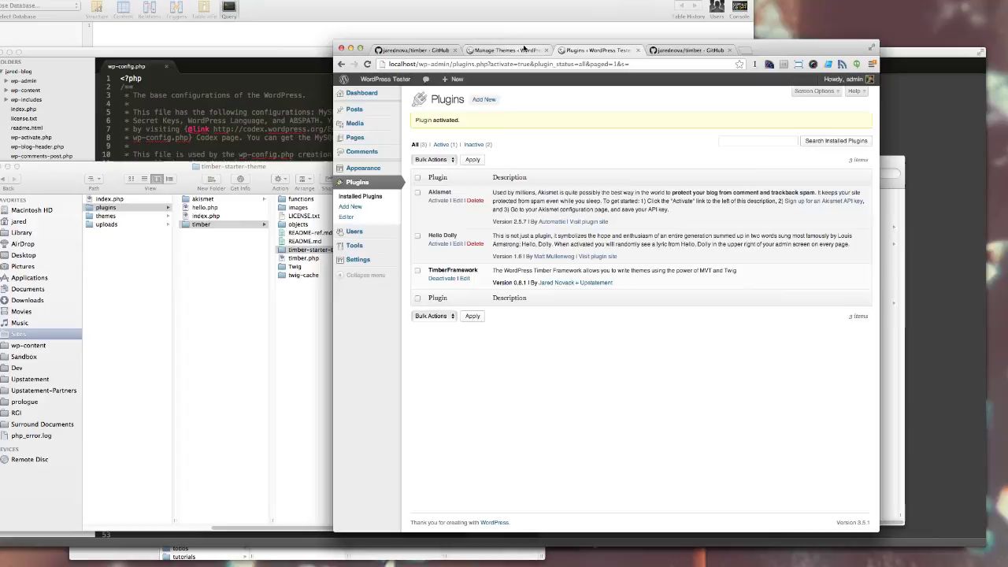
click(478, 51)
click(431, 65)
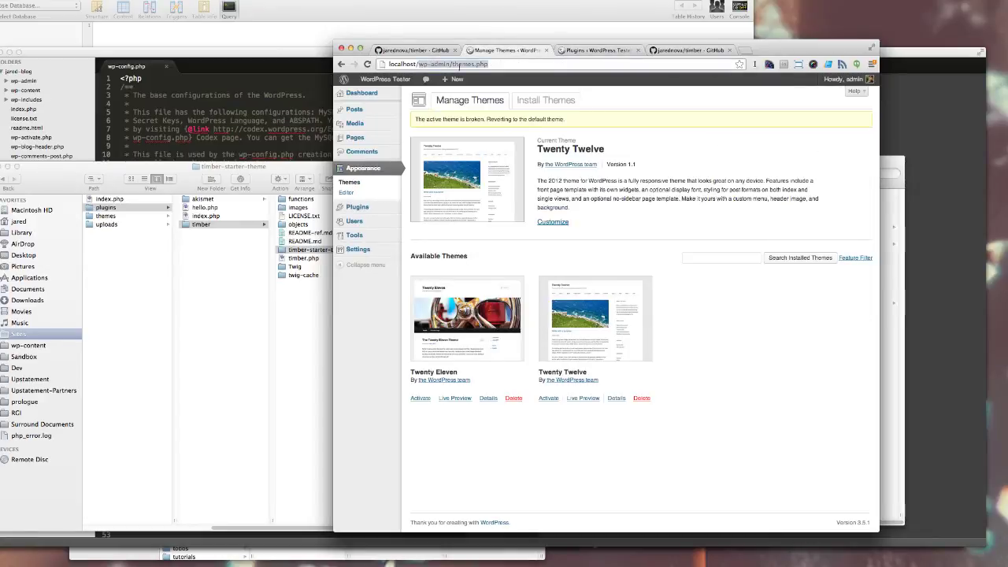
text(localhost)
key(Return)
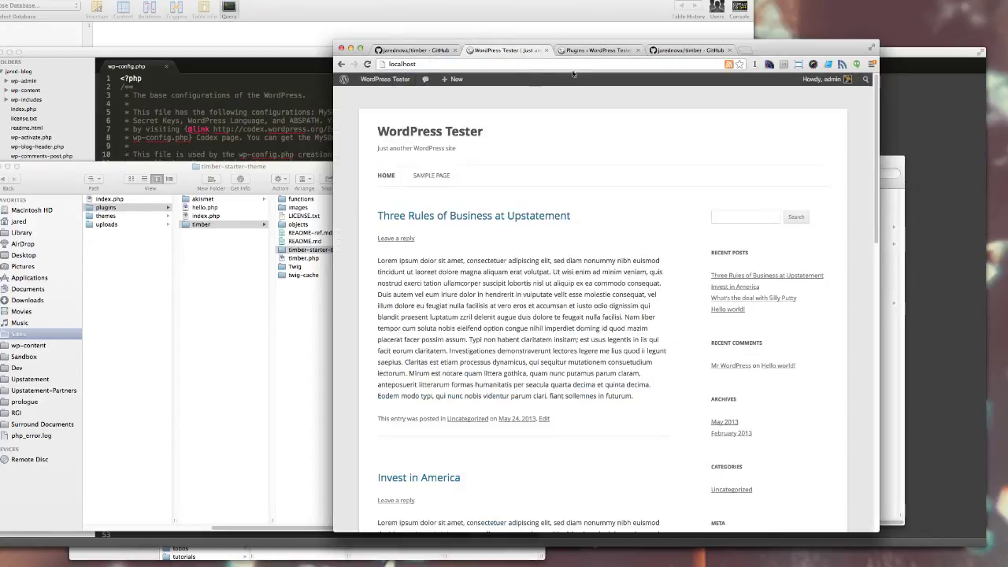
Step: Activate My Timber Starter Theme under Appearance > Themes and open the site in a new tab
click(599, 52)
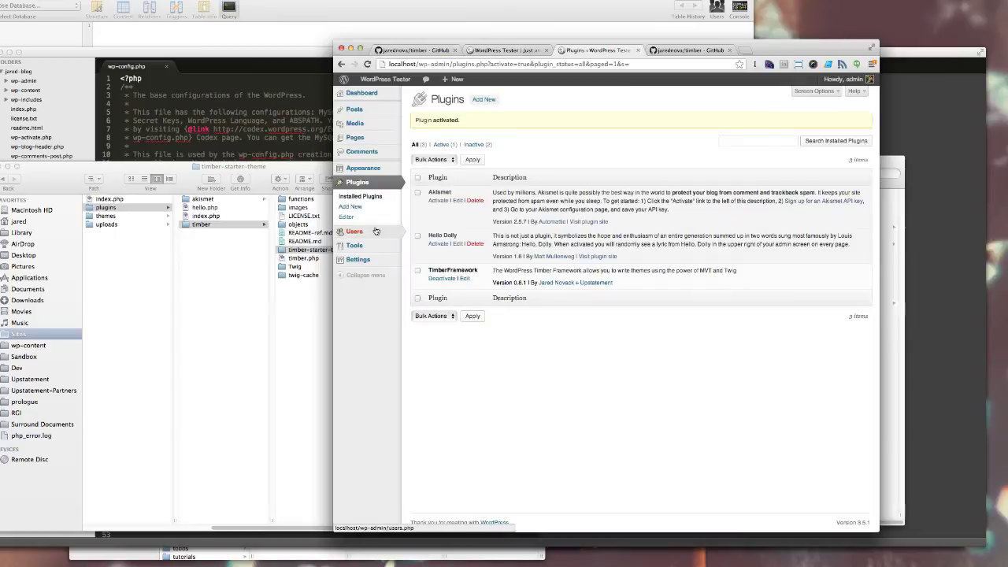
mouse_move(364, 168)
click(427, 169)
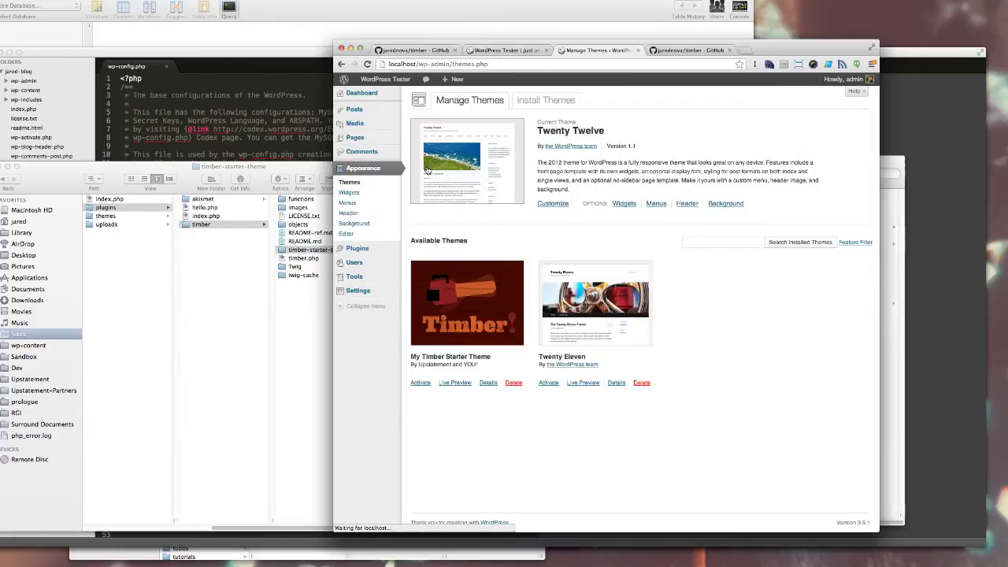
click(421, 383)
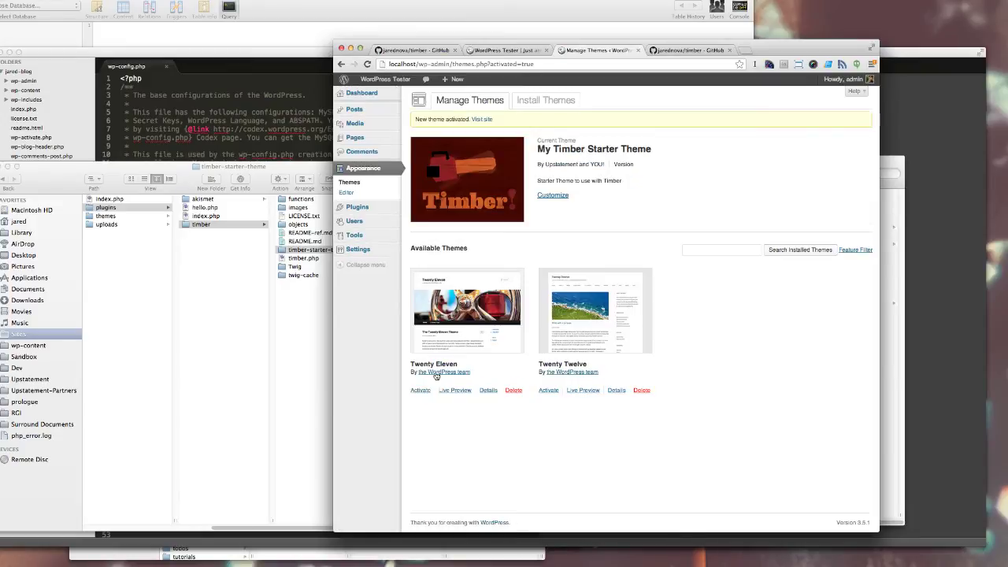
right_click(482, 119)
click(512, 126)
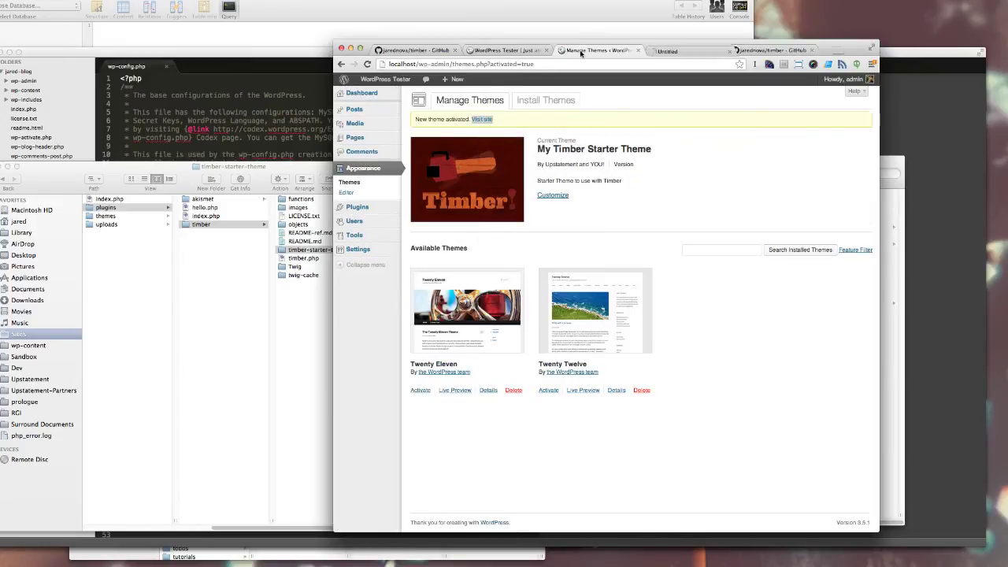
click(682, 51)
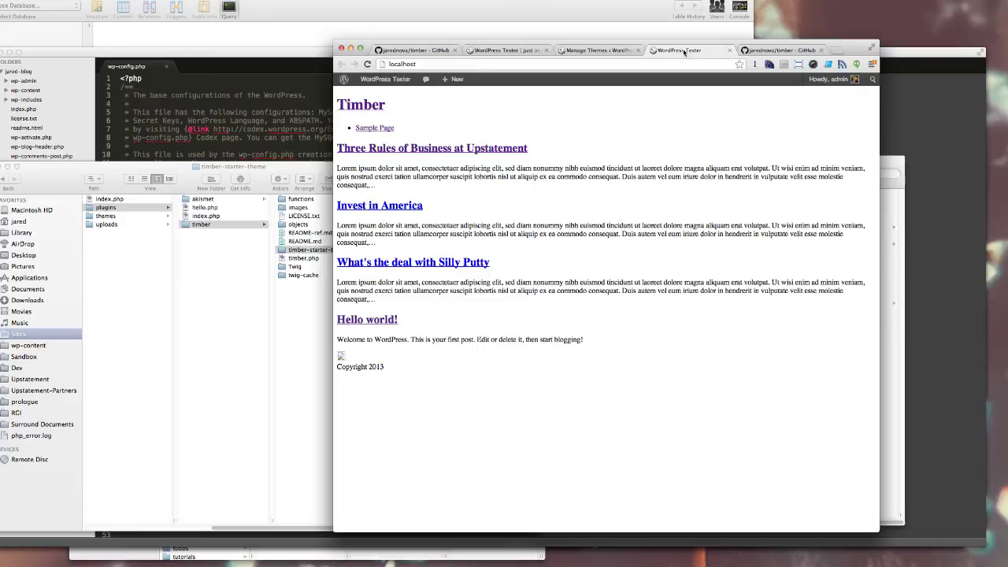